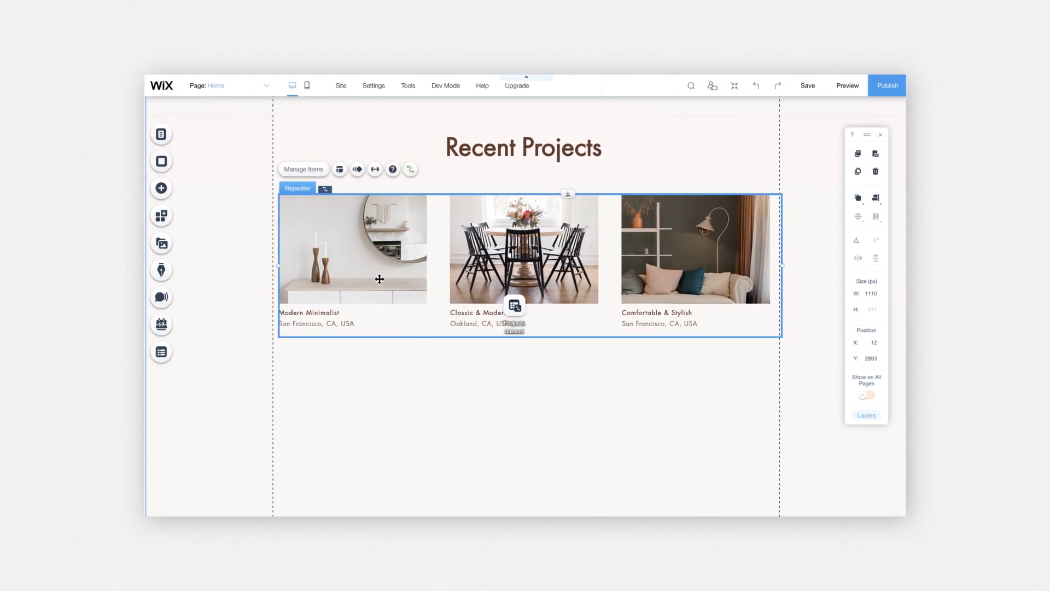
Step: Select the first project's image (Modern Minimalist, San Francisco) inside the Recent Projects repeater
{"action": "left_click", "coordinate": [359, 256]}
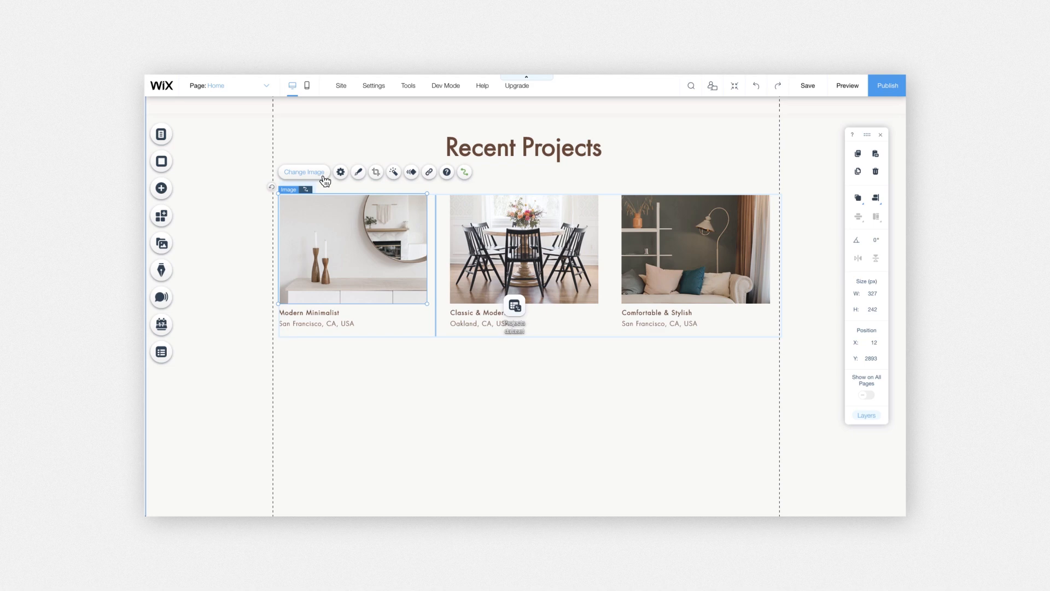